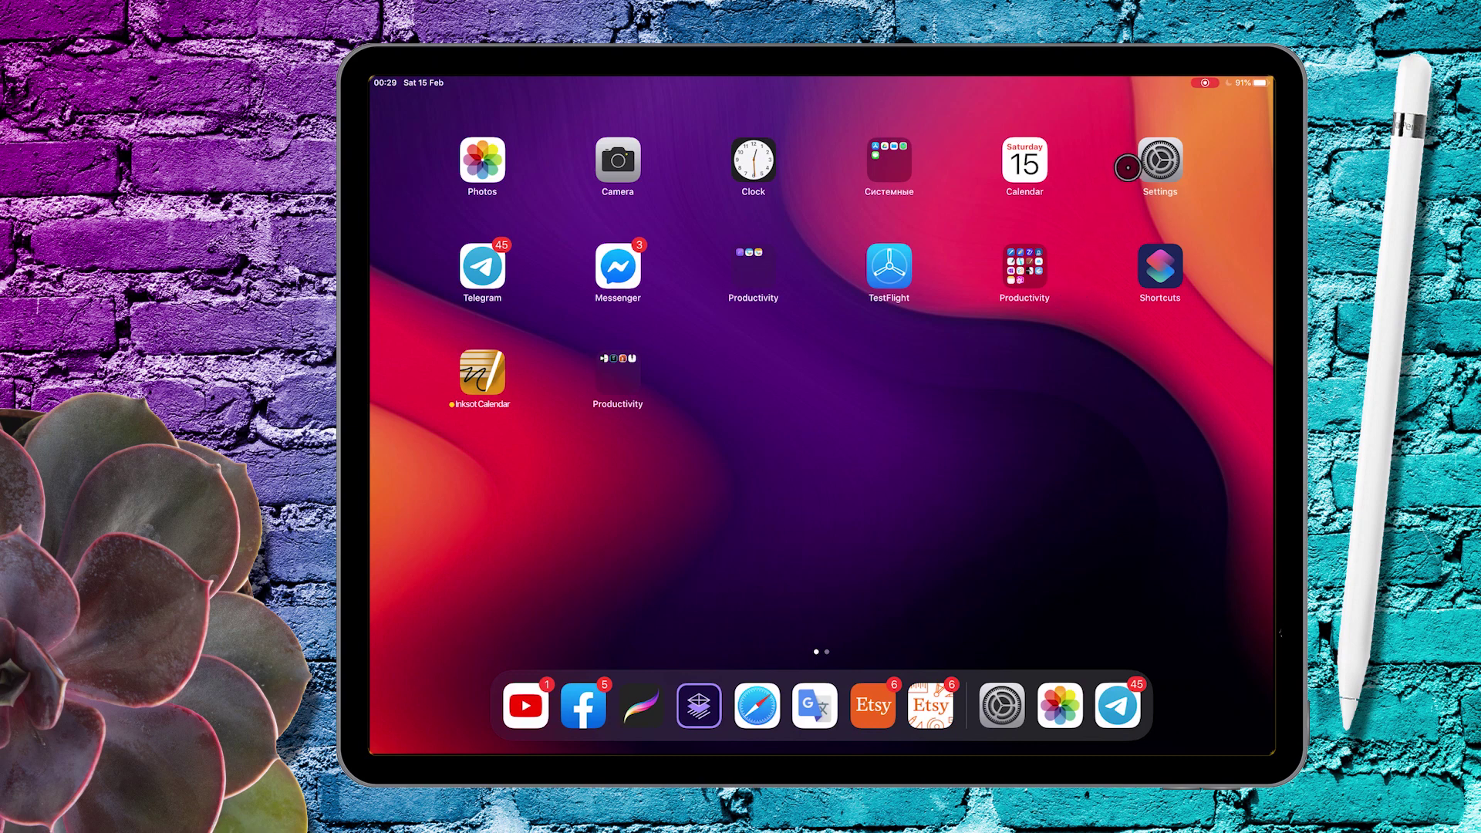
Step: Turn on Bold Text under Display & Brightness in Settings
left_click(1169, 151)
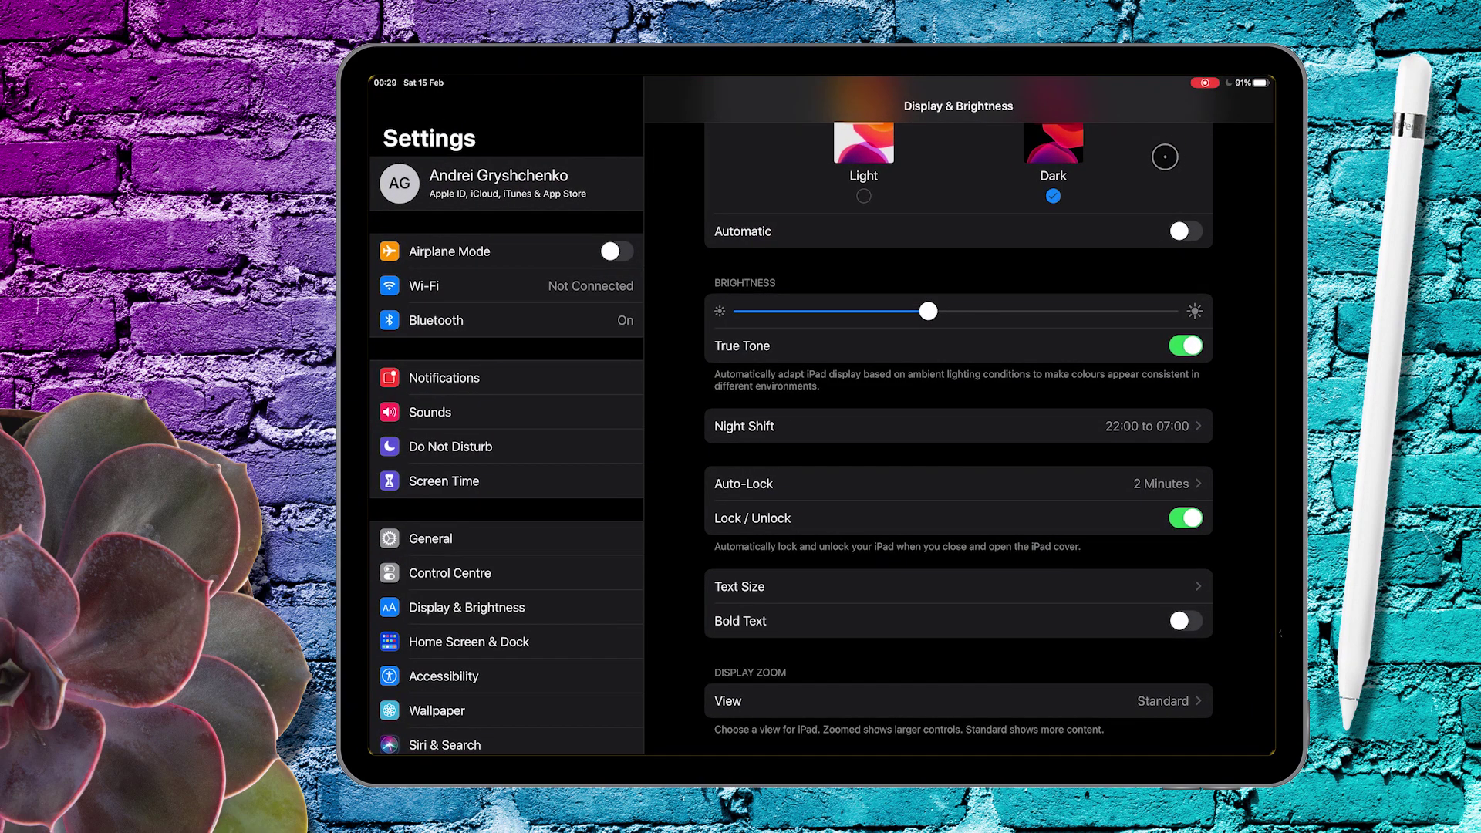
scroll(1091, 224, "up", 2)
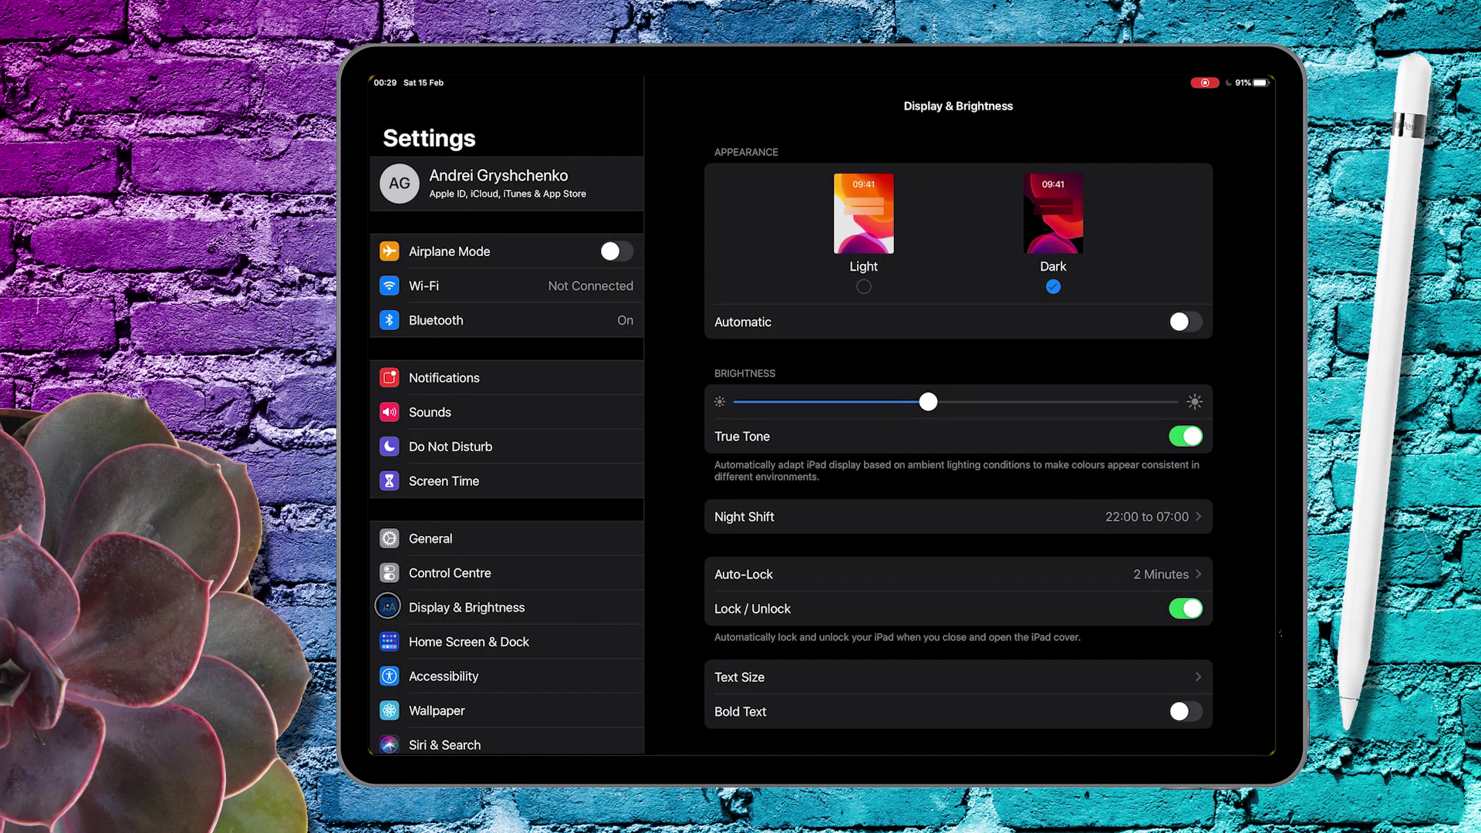
left_click(517, 608)
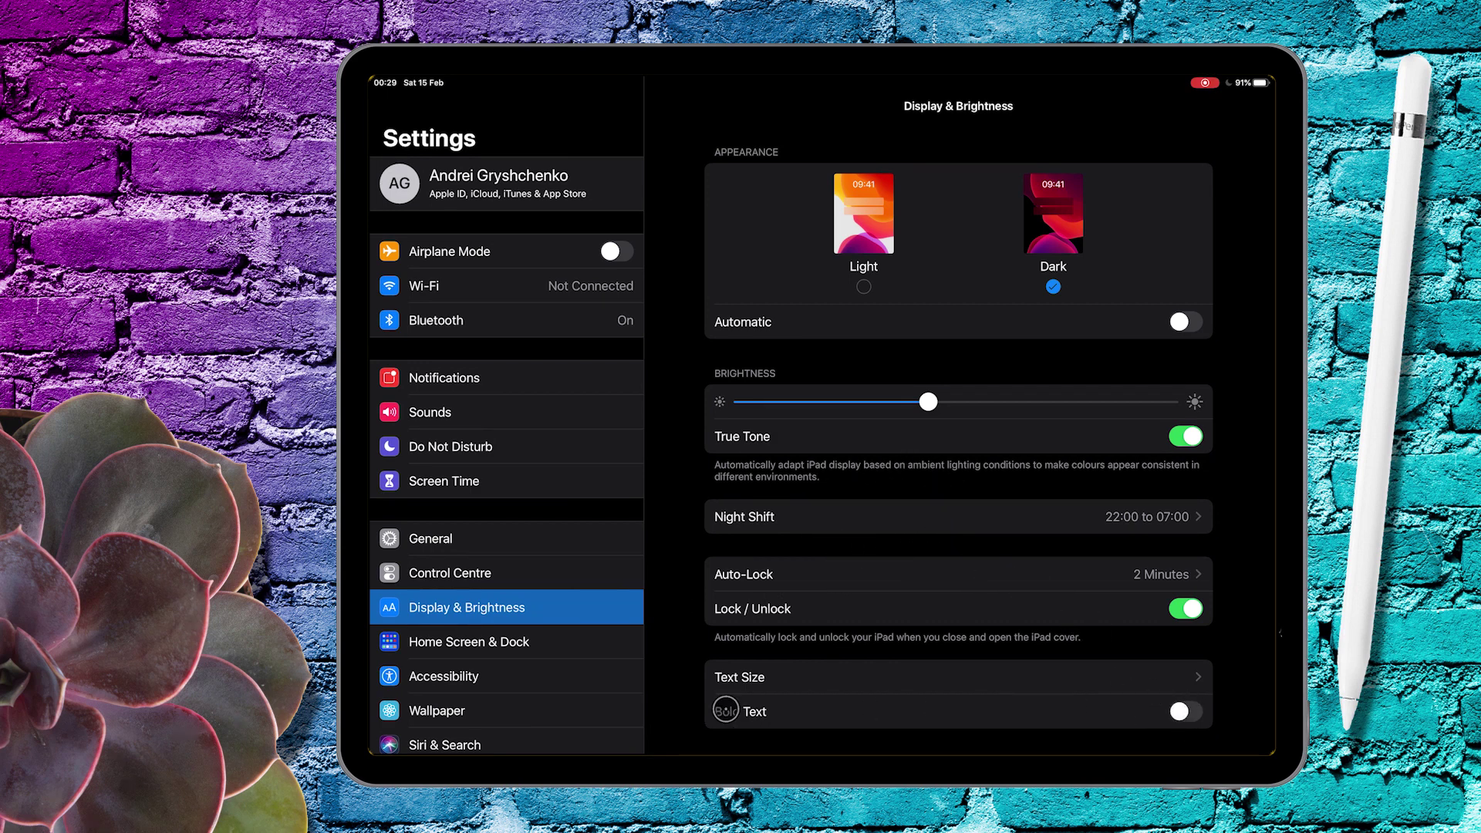
left_click(1179, 709)
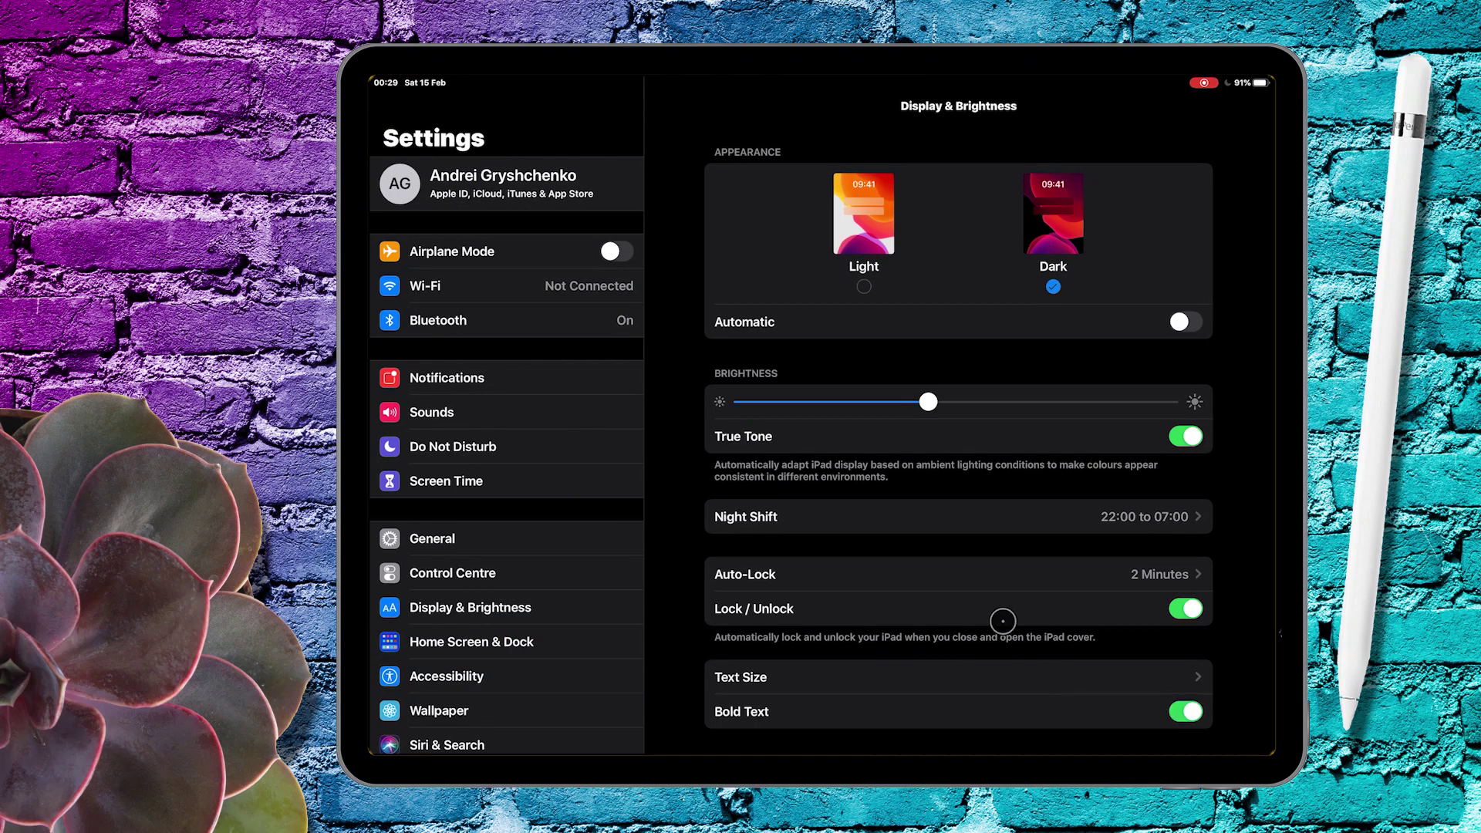
scroll(985, 555, "down", 3)
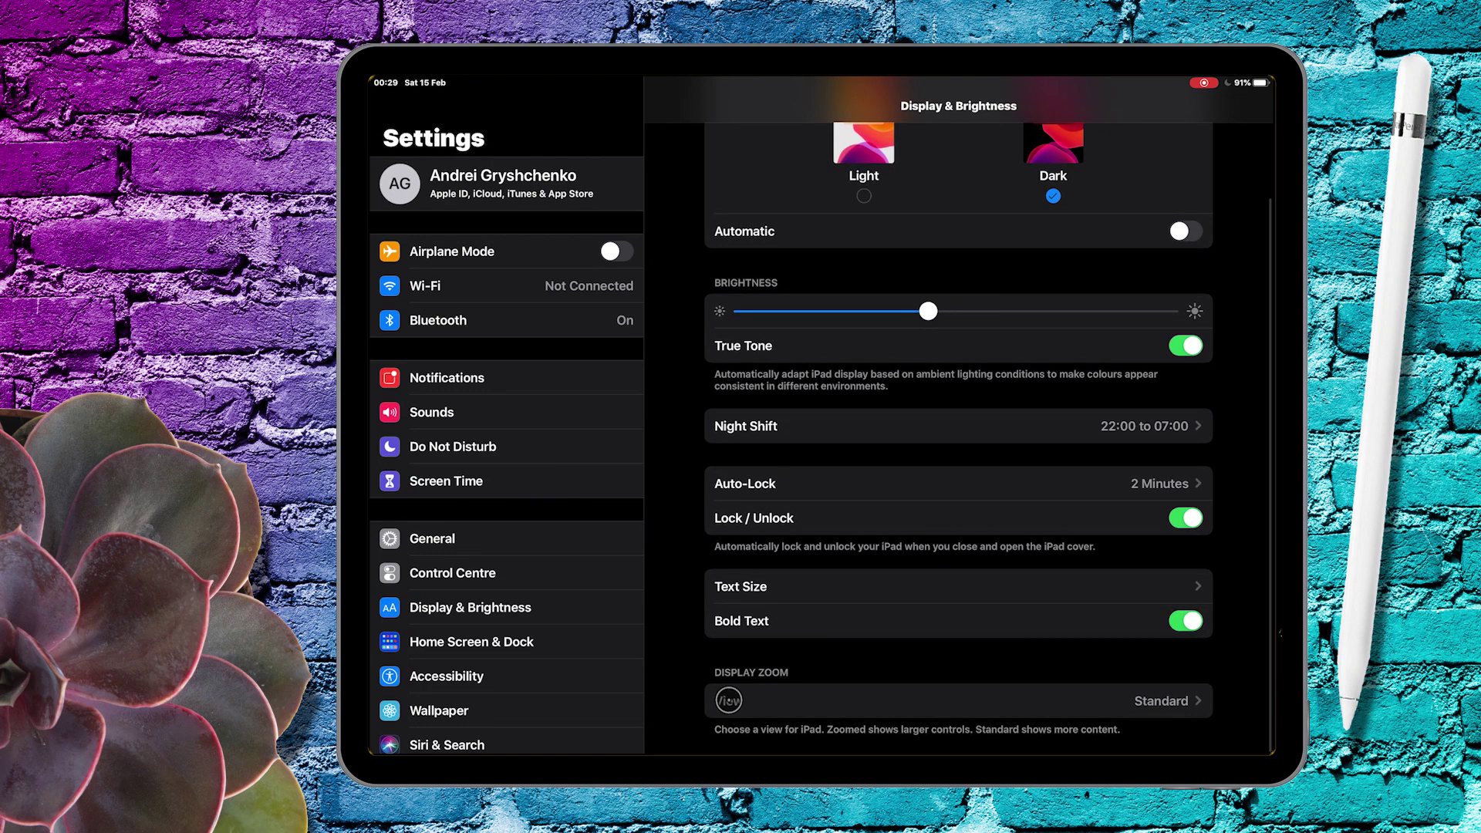
Step: Set Display Zoom to Zoomed and confirm the restart
left_click(1161, 698)
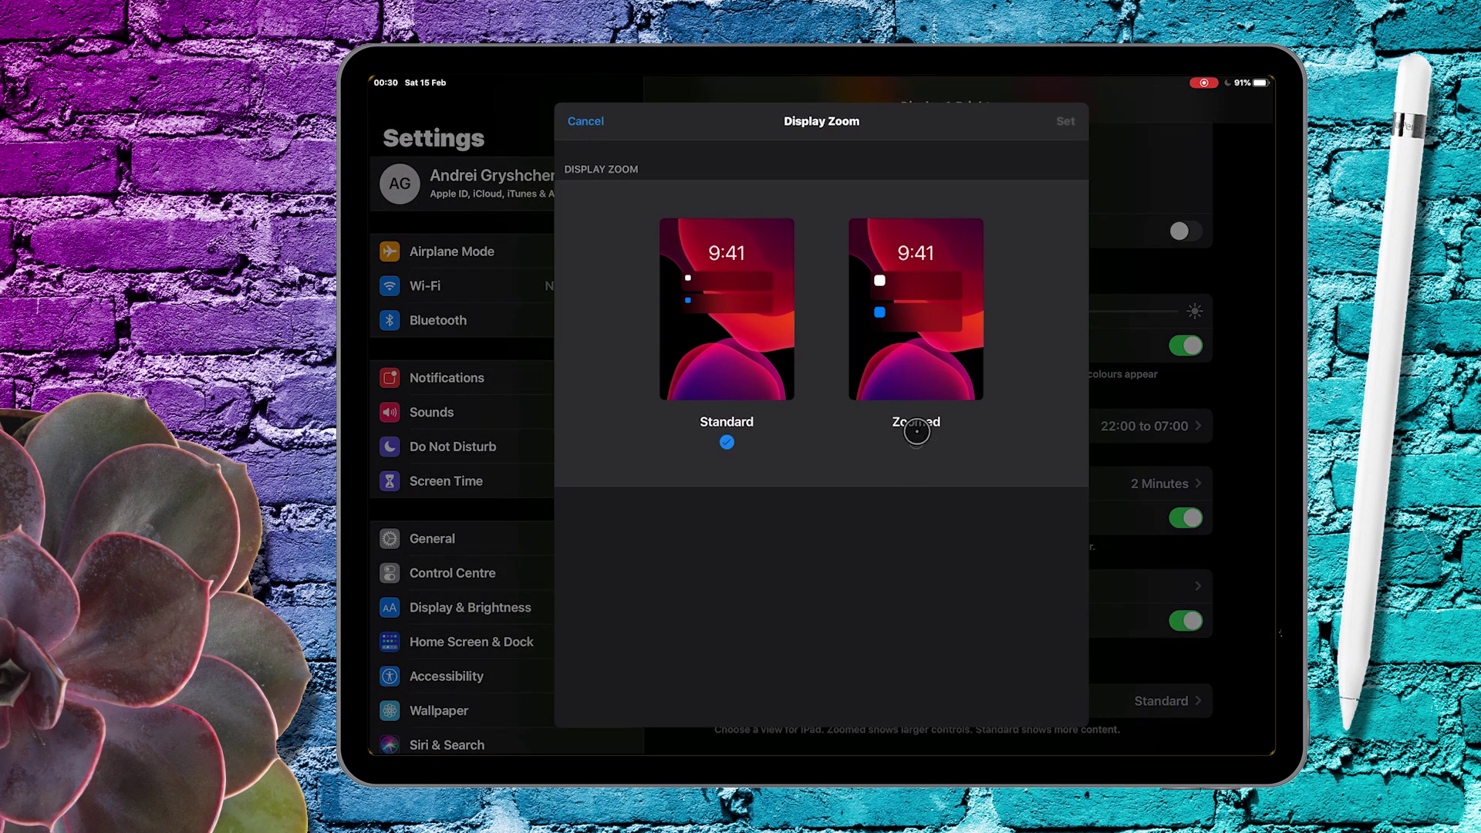
left_click(916, 441)
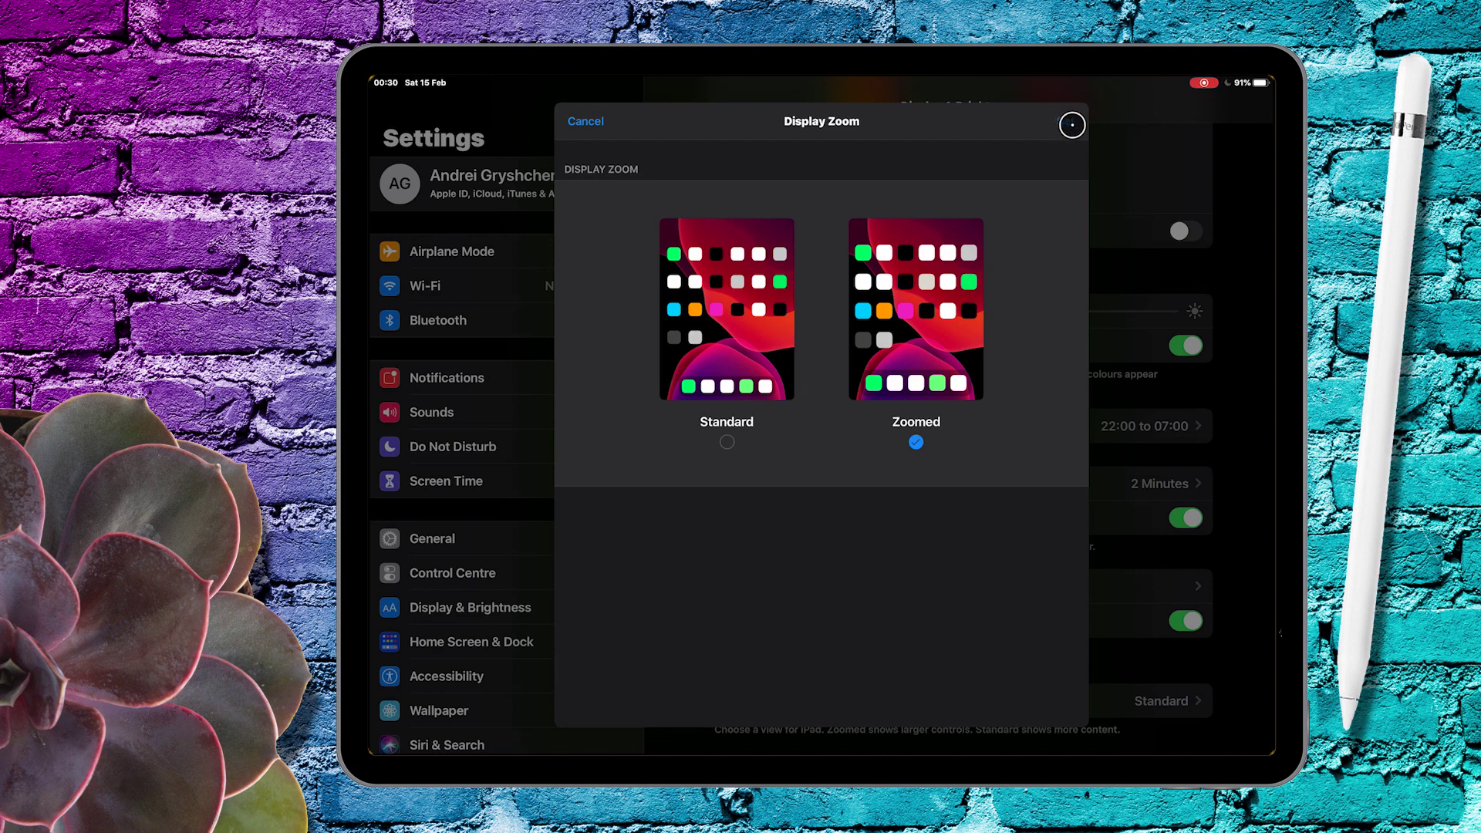
left_click(1071, 125)
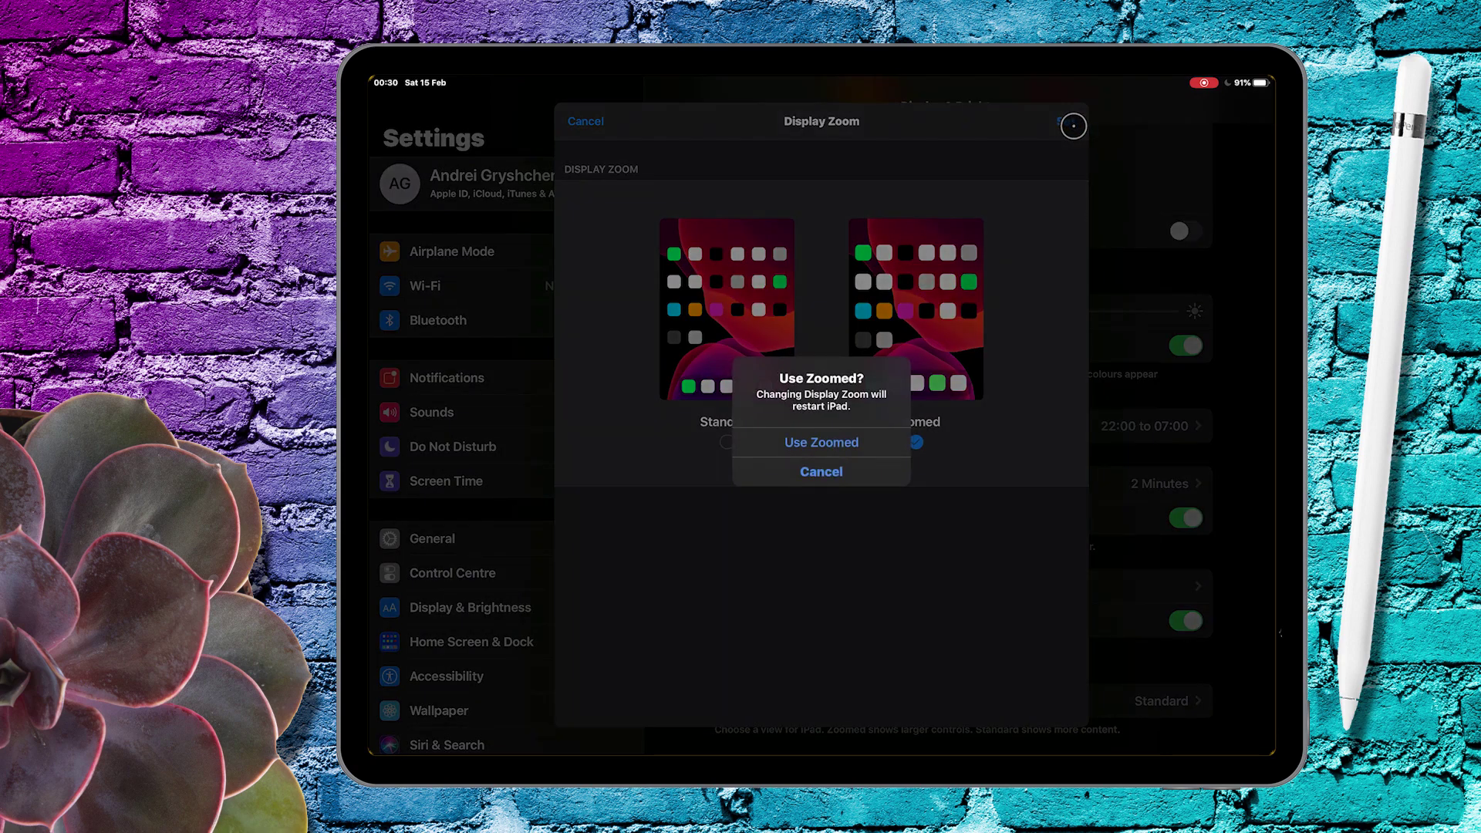
left_click(830, 447)
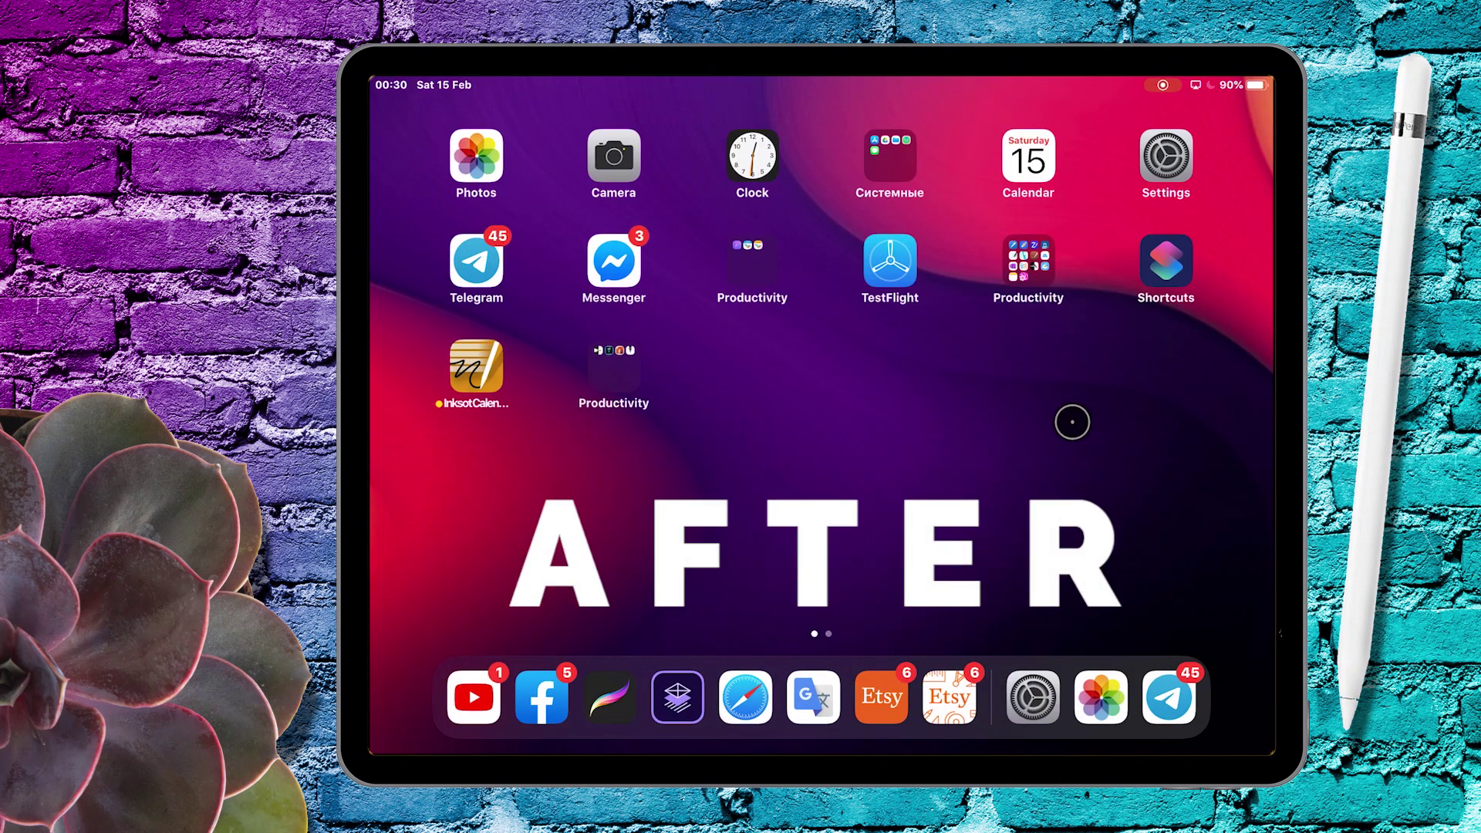
left_click(1028, 261)
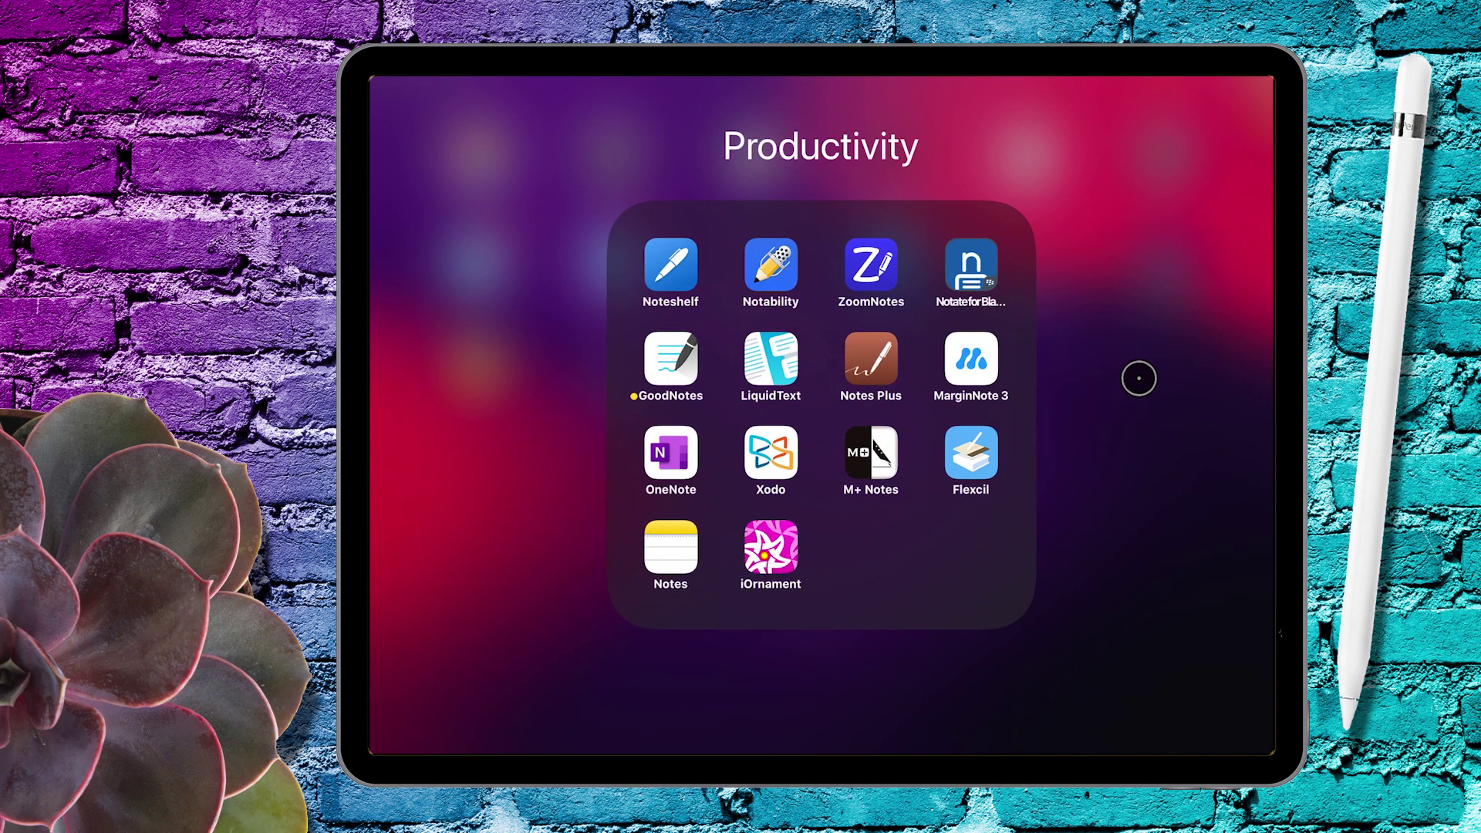
left_click(1035, 400)
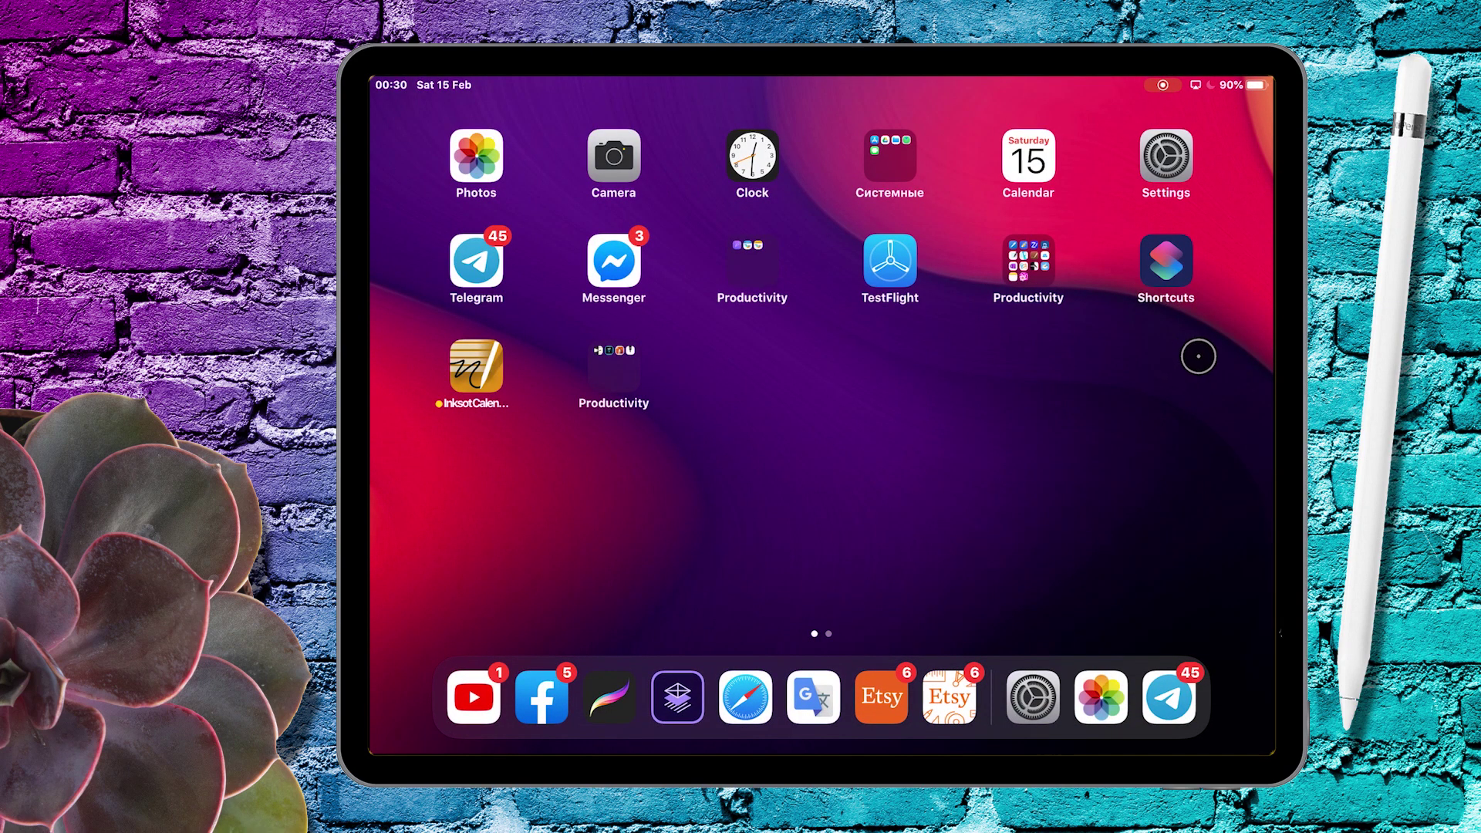
Step: Select the Light appearance in Settings and return to the home screen
left_click(1164, 155)
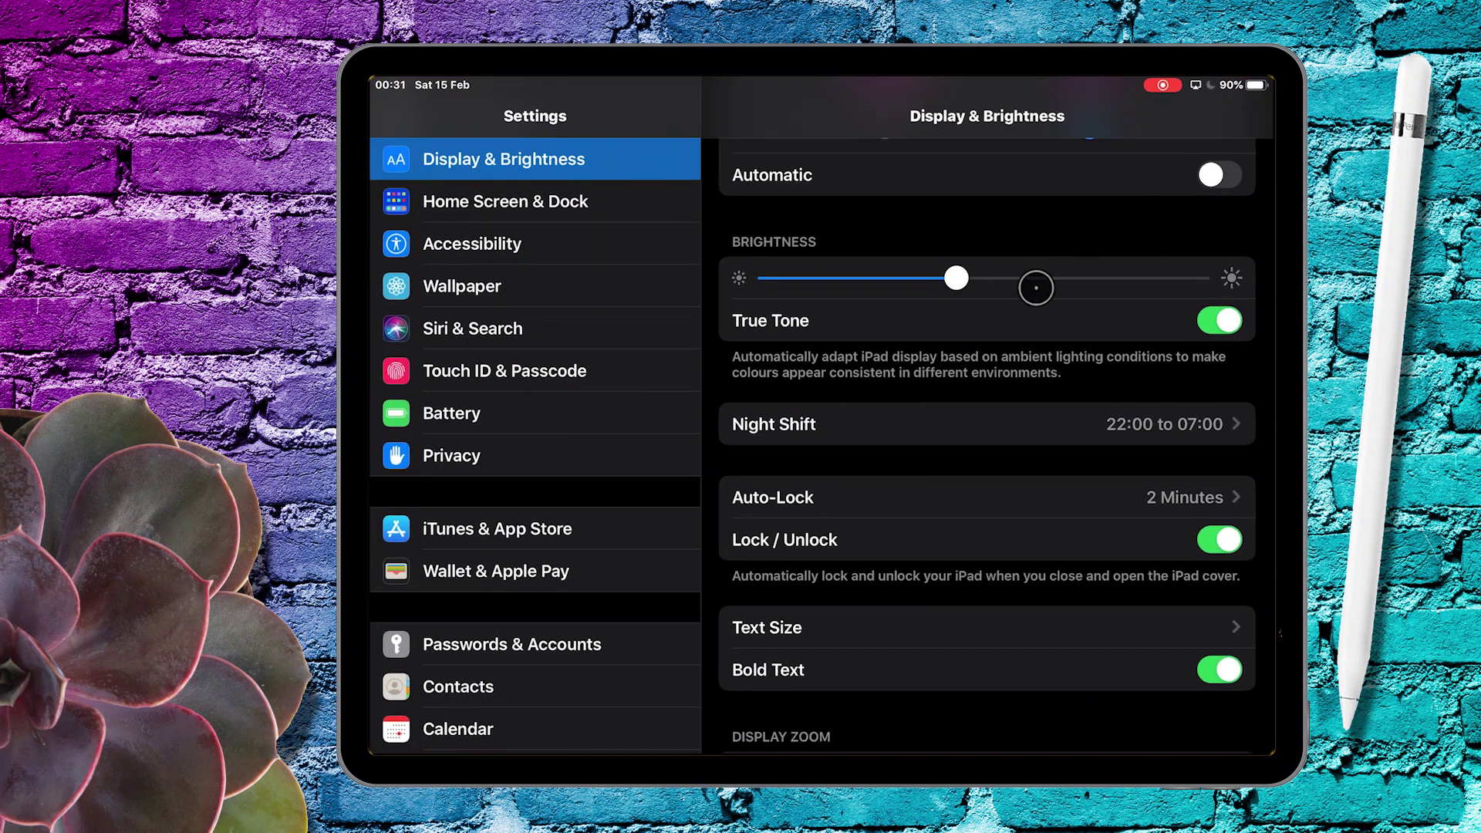
scroll(1064, 257, "up", 5)
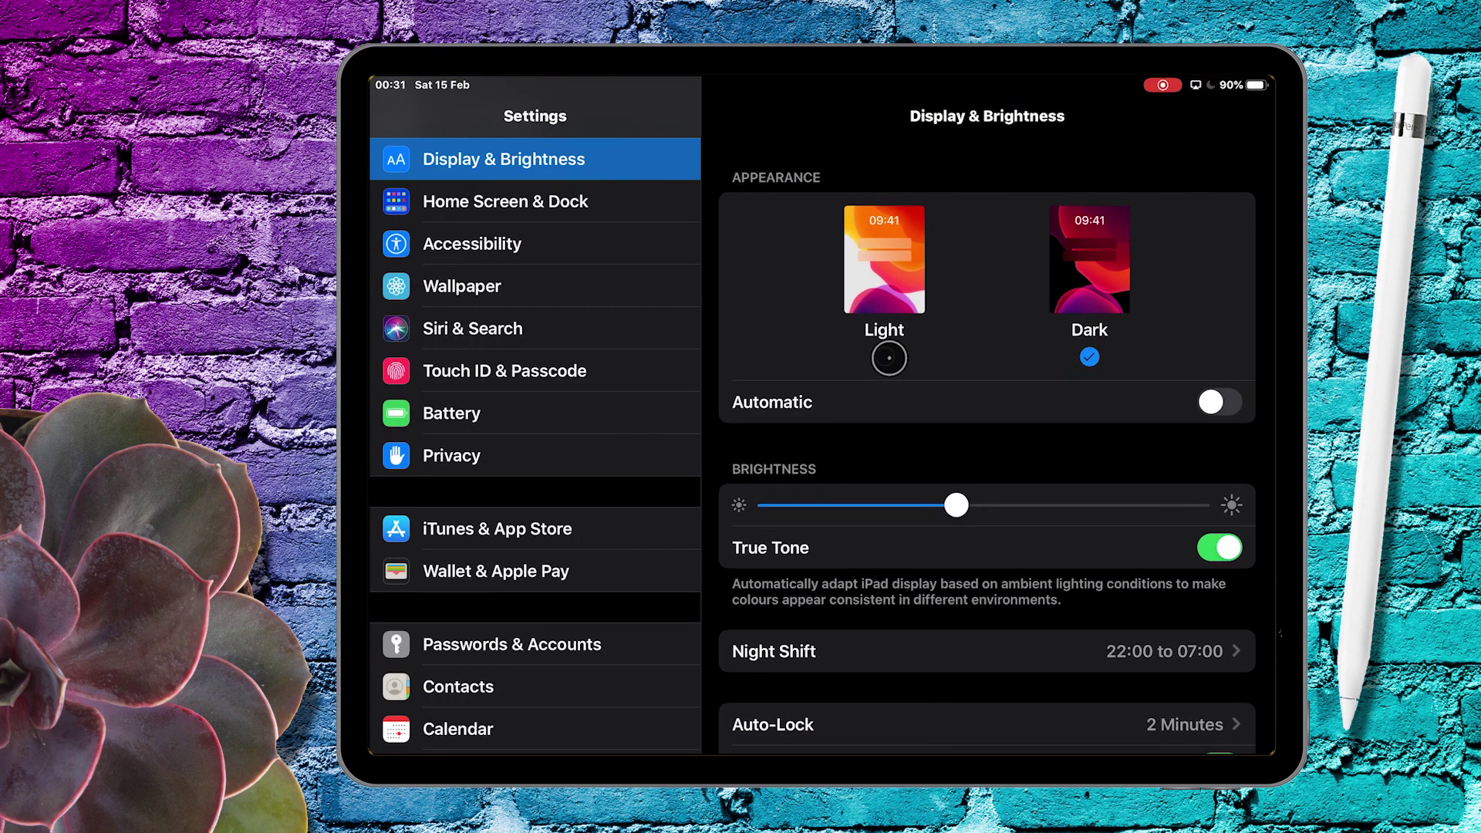
left_click(888, 358)
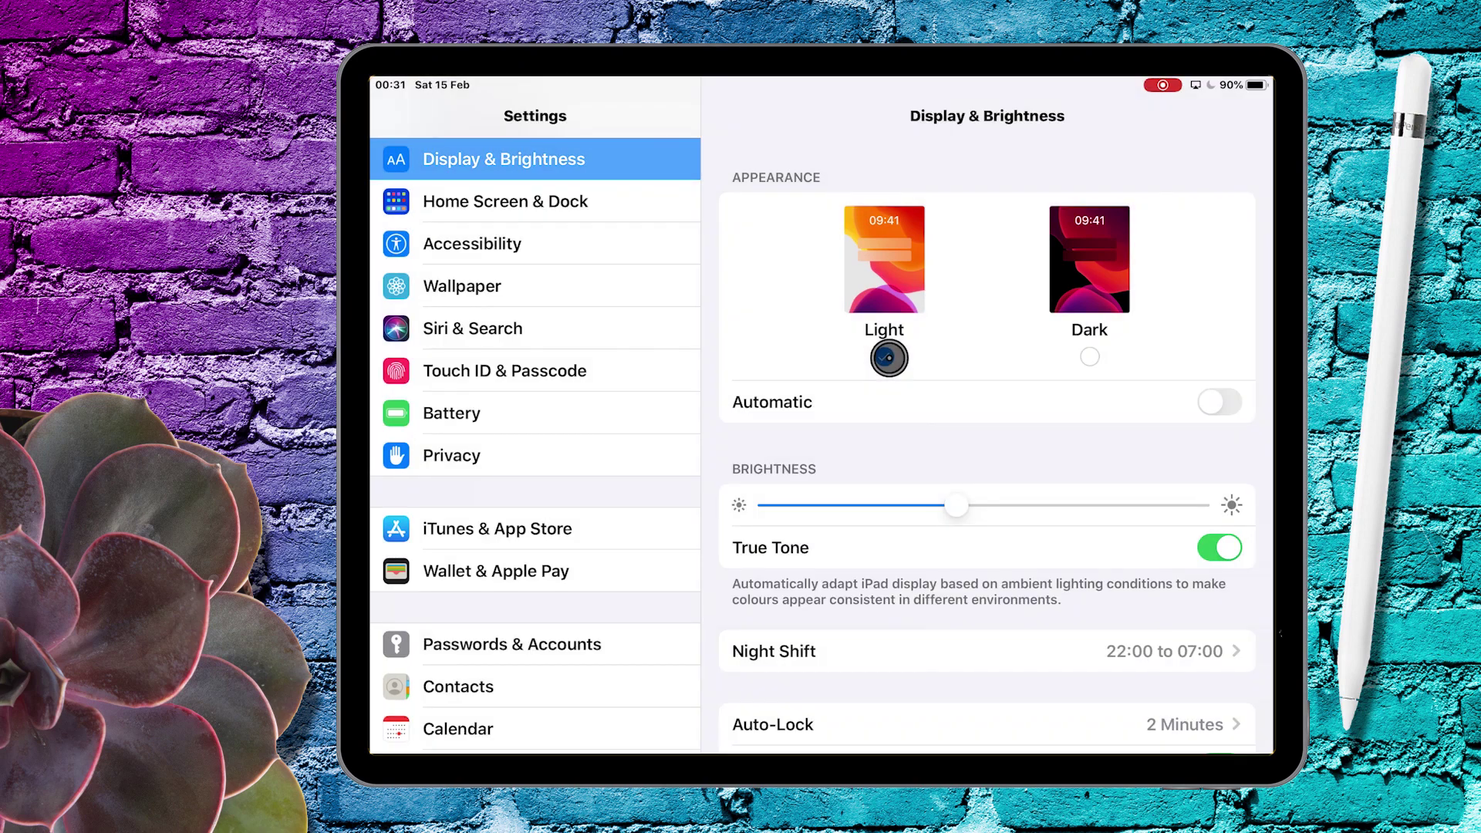
left_click_drag(1083, 510, 1021, 271)
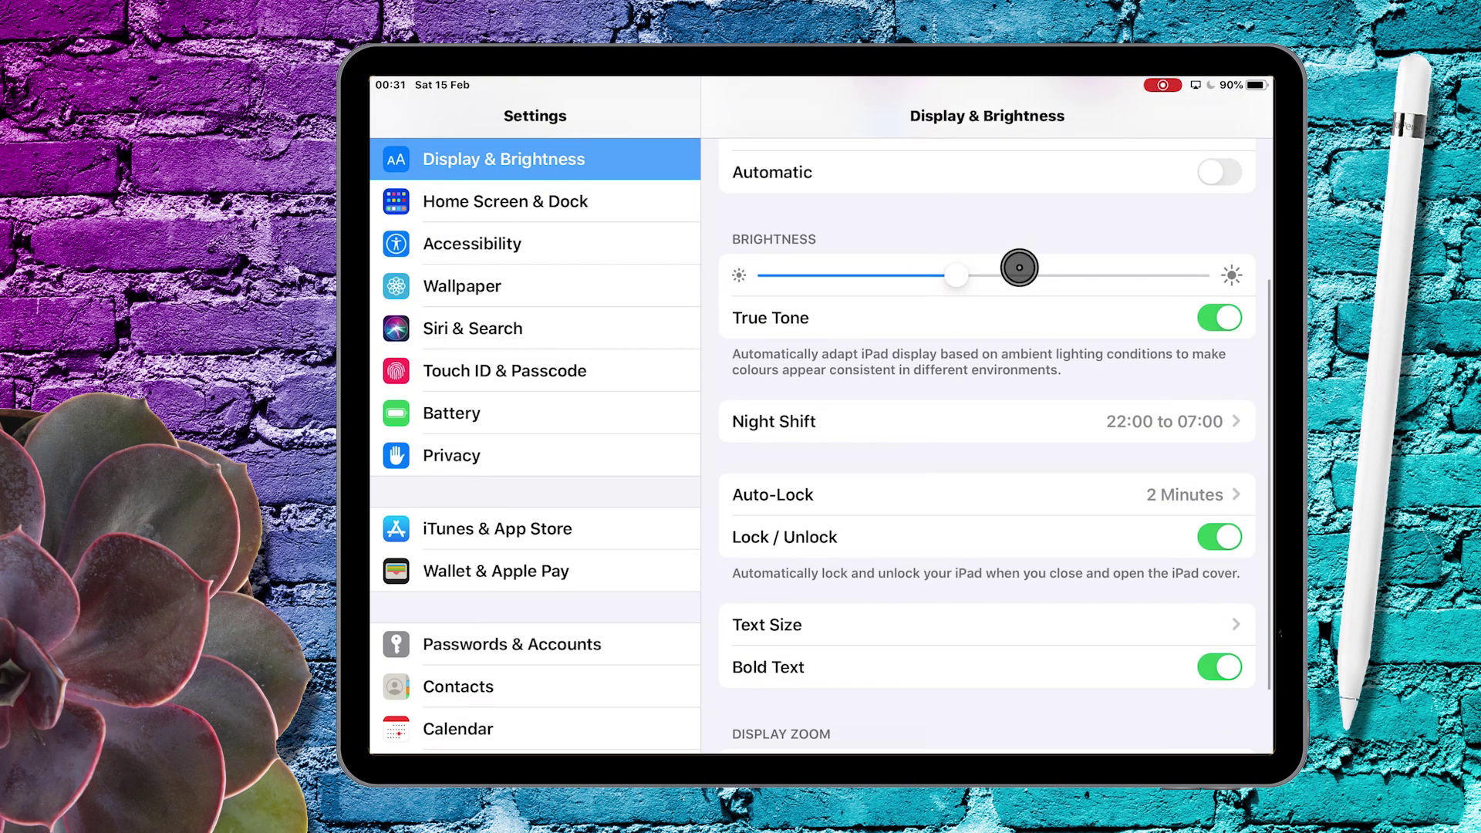
key("super+h")
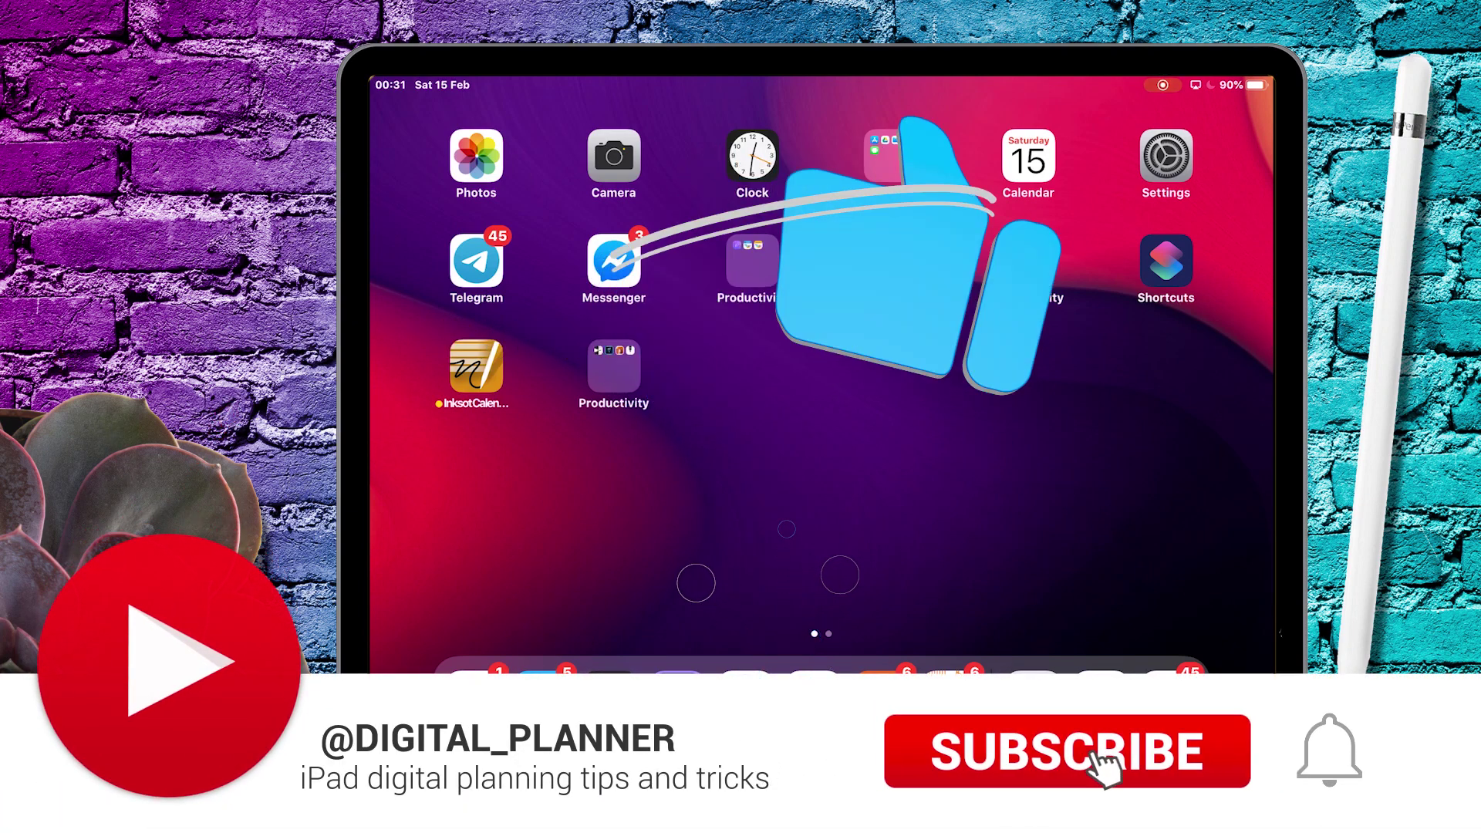
Step: Open the Productivity folder of note-taking apps on the home screen
left_click(1023, 257)
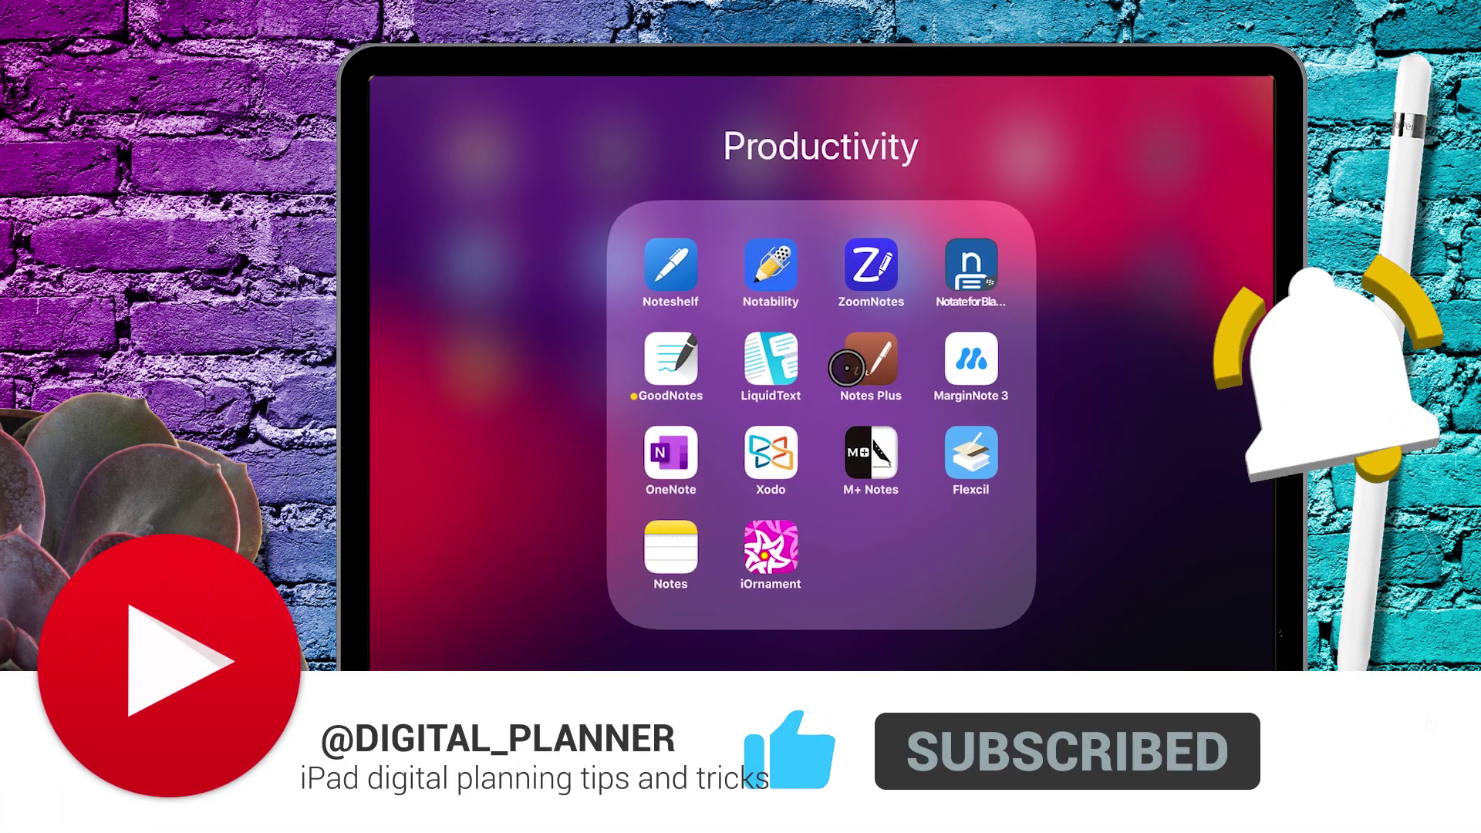